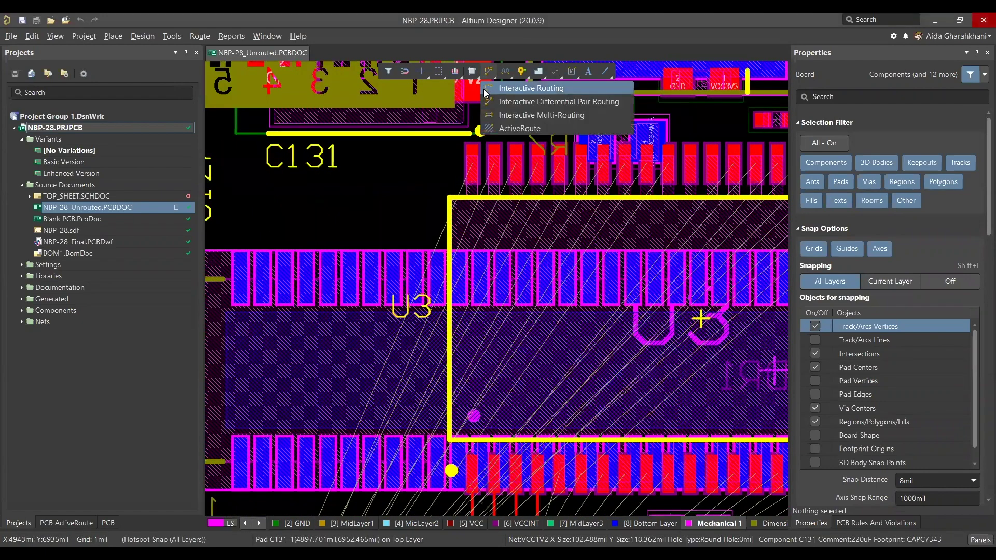
- Route a top-layer SRAM0_A17 track from its pad near C131 and autocomplete it to the target
{"action": "left_click", "coordinate": [529, 92]}
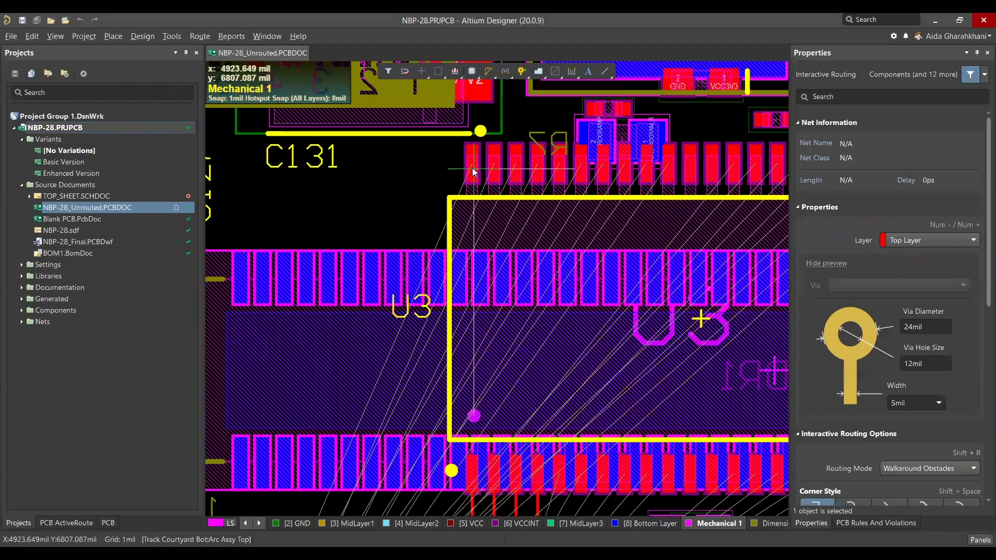
{"action": "left_click", "coordinate": [469, 163]}
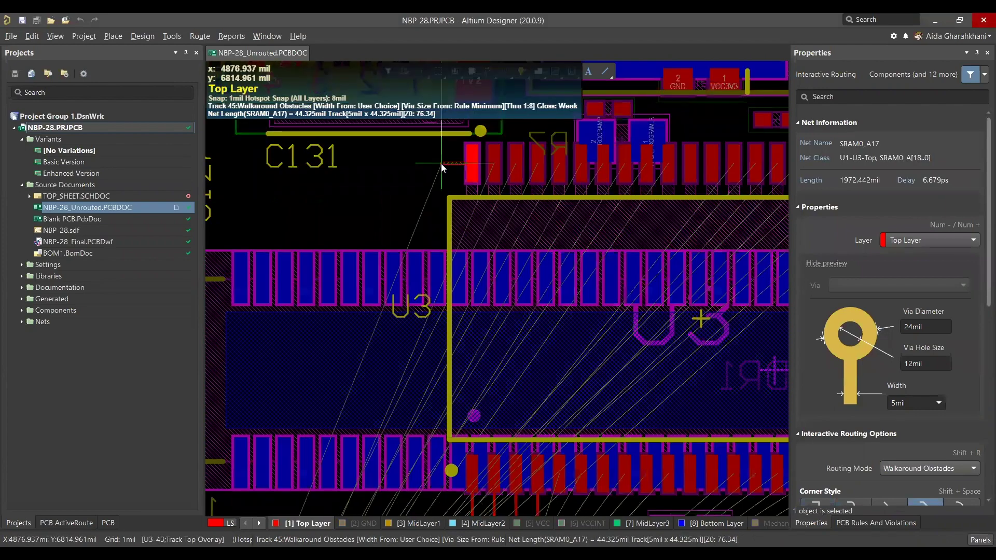
{"action": "right_click", "coordinate": [441, 164]}
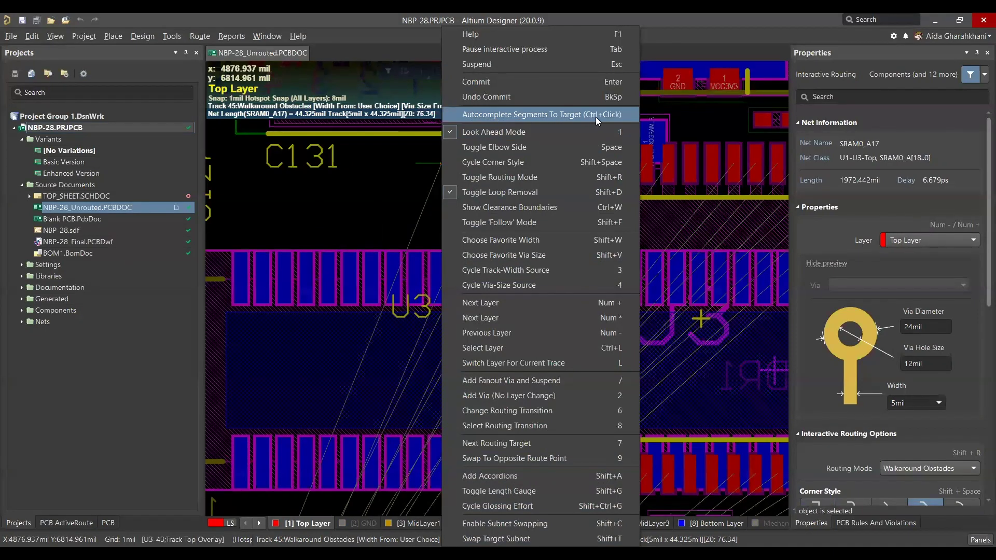
{"action": "left_click", "coordinate": [615, 115]}
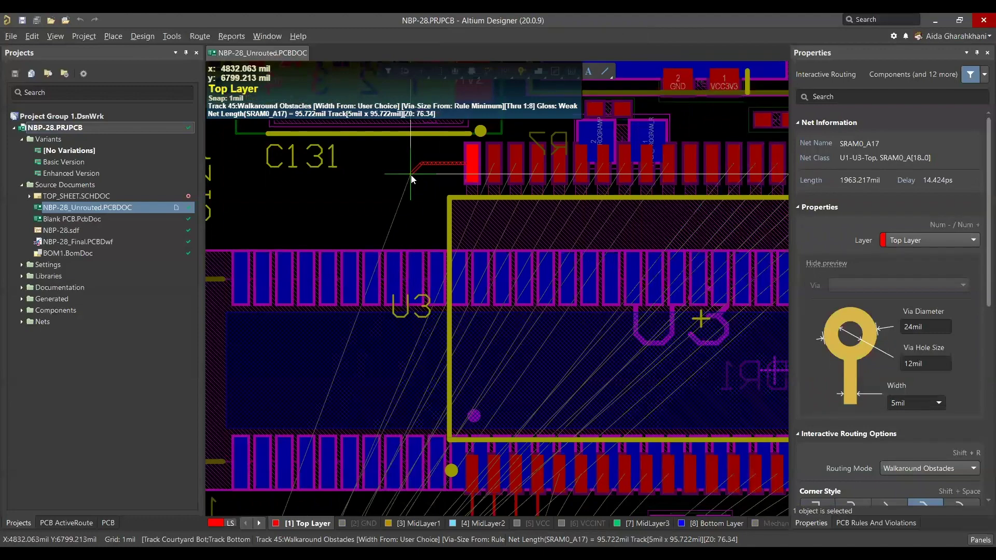
- End the routing session and pan the board view toward U3
{"action": "key", "text": "Escape"}
{"action": "scroll", "coordinate": [380, 229], "scroll_direction": "down", "scroll_amount": 10, "text": "ctrl"}
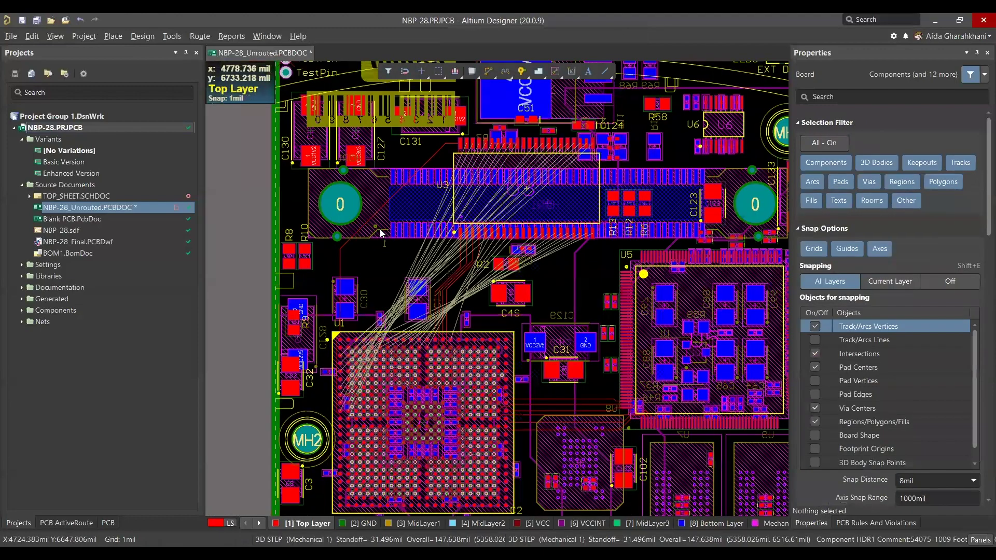
{"action": "scroll", "coordinate": [351, 430], "scroll_direction": "up", "scroll_amount": 2, "text": "ctrl"}
{"action": "scroll", "coordinate": [342, 352], "scroll_direction": "up", "scroll_amount": 8, "text": "ctrl"}
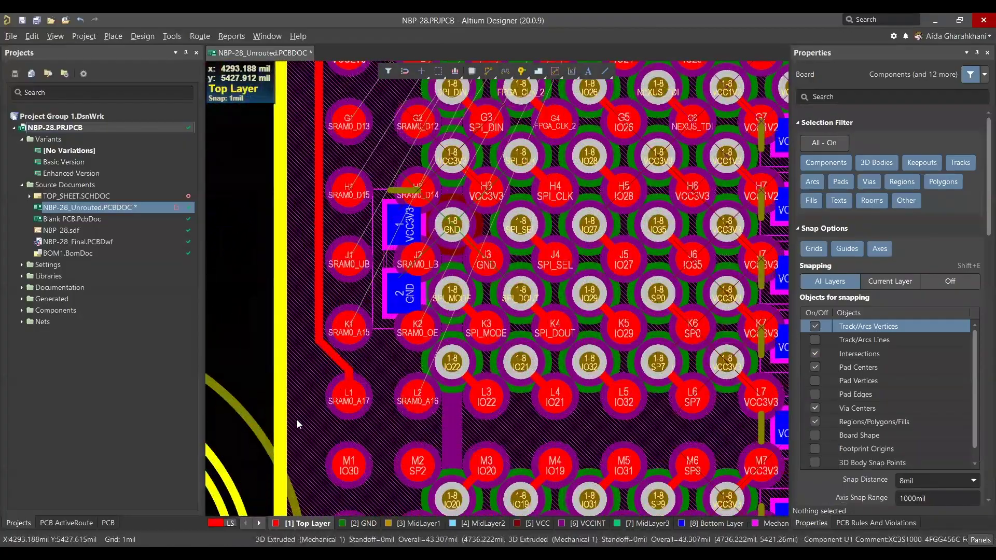
{"action": "scroll", "coordinate": [296, 419], "scroll_direction": "down", "scroll_amount": 6, "text": "ctrl"}
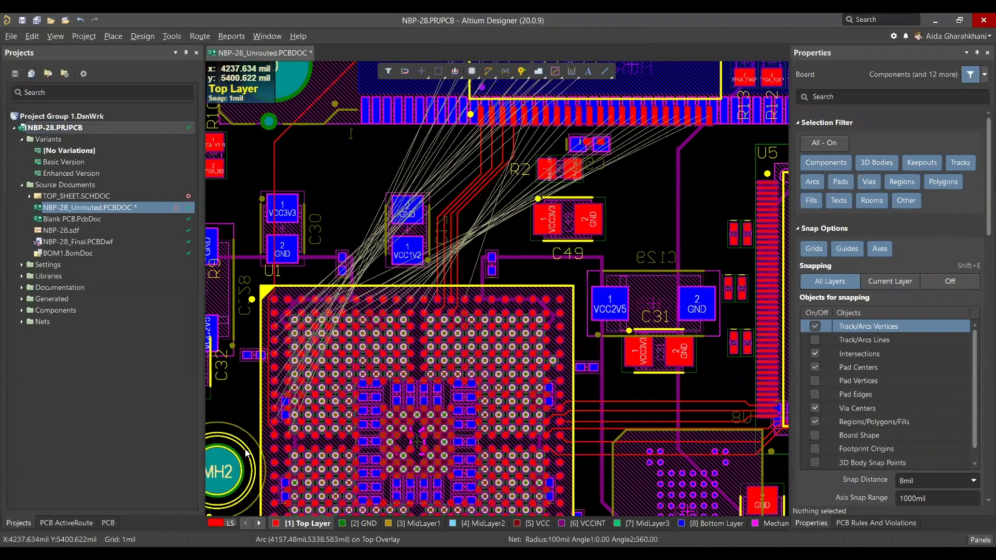
{"action": "right_click_drag", "start_coordinate": [246, 453], "coordinate": [200, 557]}
- Un-route the track connections below U3's lower pins with Route > Un-Route > Connection
{"action": "left_click", "coordinate": [198, 35]}
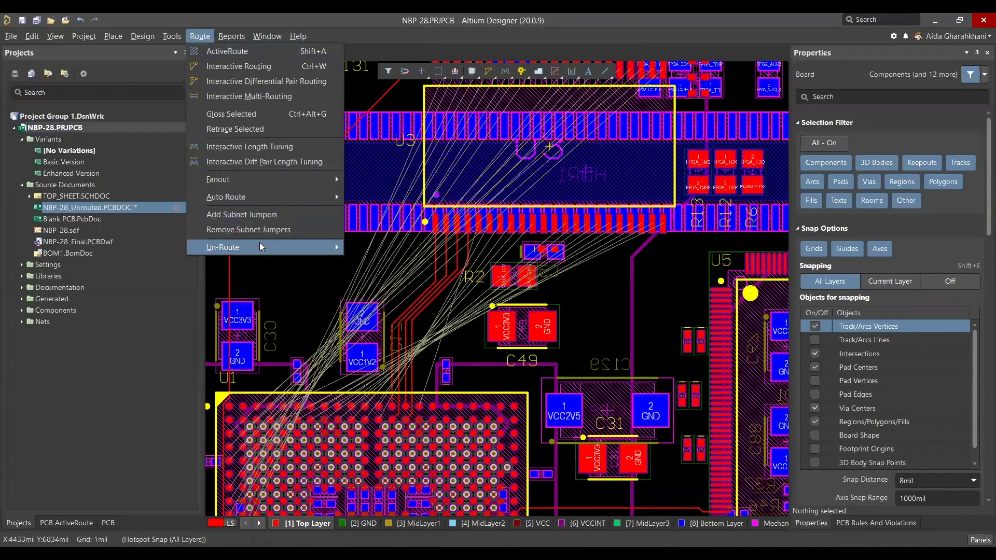
{"action": "mouse_move", "coordinate": [263, 247]}
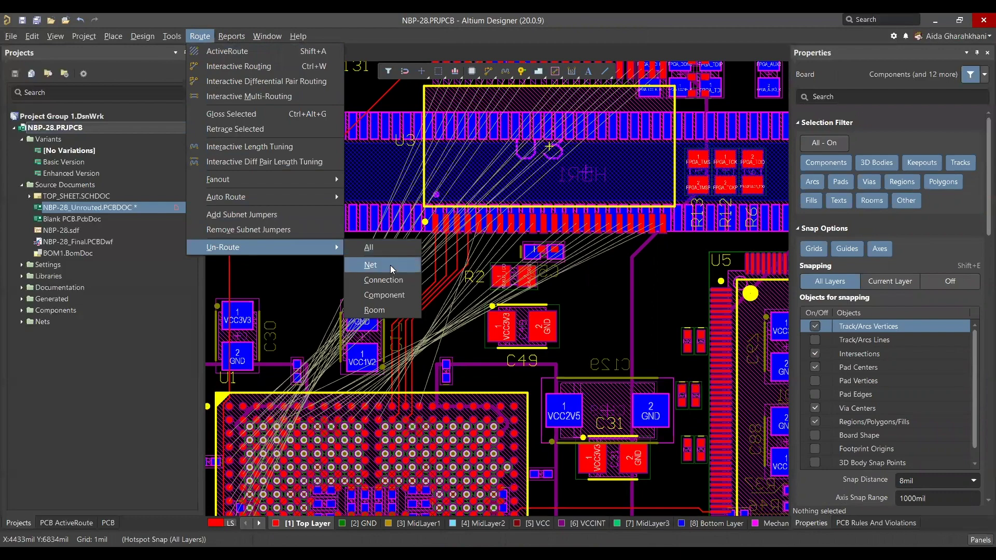
{"action": "left_click", "coordinate": [385, 282]}
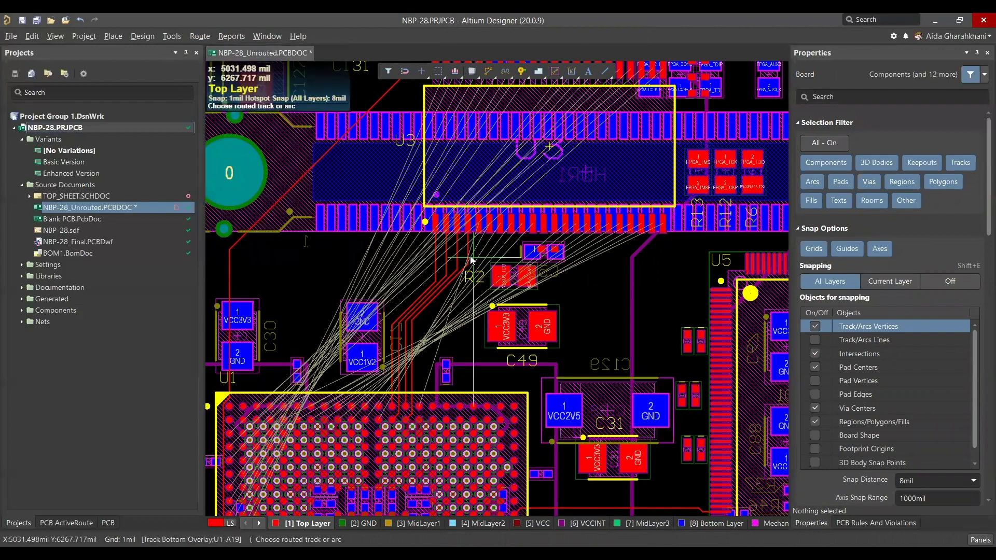
{"action": "scroll", "coordinate": [470, 255], "scroll_direction": "up", "scroll_amount": 2, "text": "ctrl"}
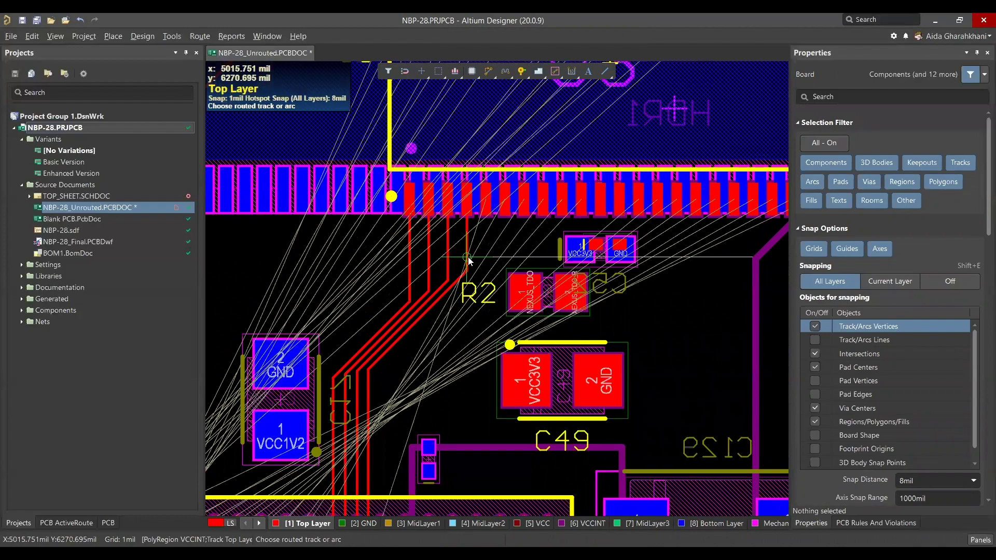
{"action": "scroll", "coordinate": [379, 212], "scroll_direction": "down", "scroll_amount": 2, "text": "ctrl"}
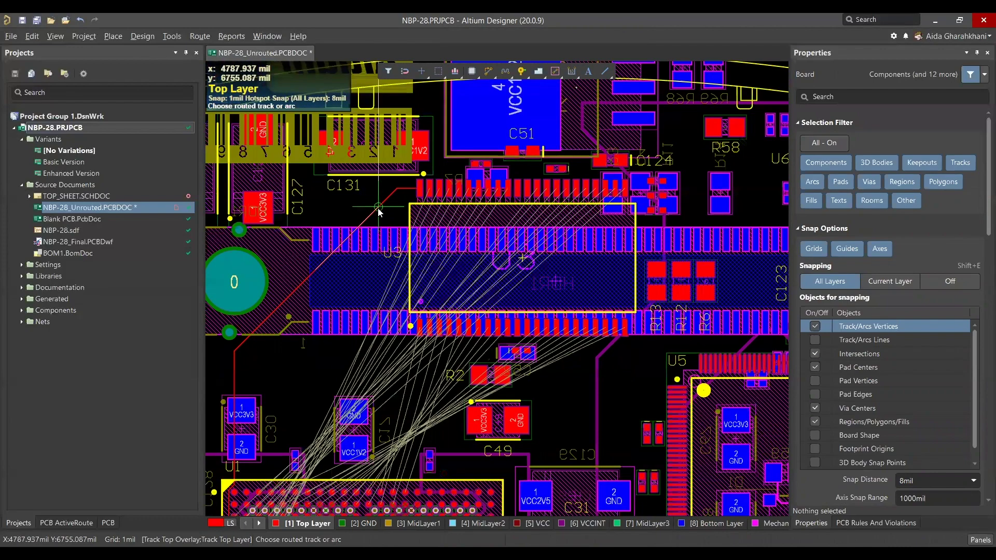
{"action": "scroll", "coordinate": [437, 356], "scroll_direction": "up", "scroll_amount": 1, "text": "ctrl"}
{"action": "scroll", "coordinate": [437, 355], "scroll_direction": "down", "scroll_amount": 3}
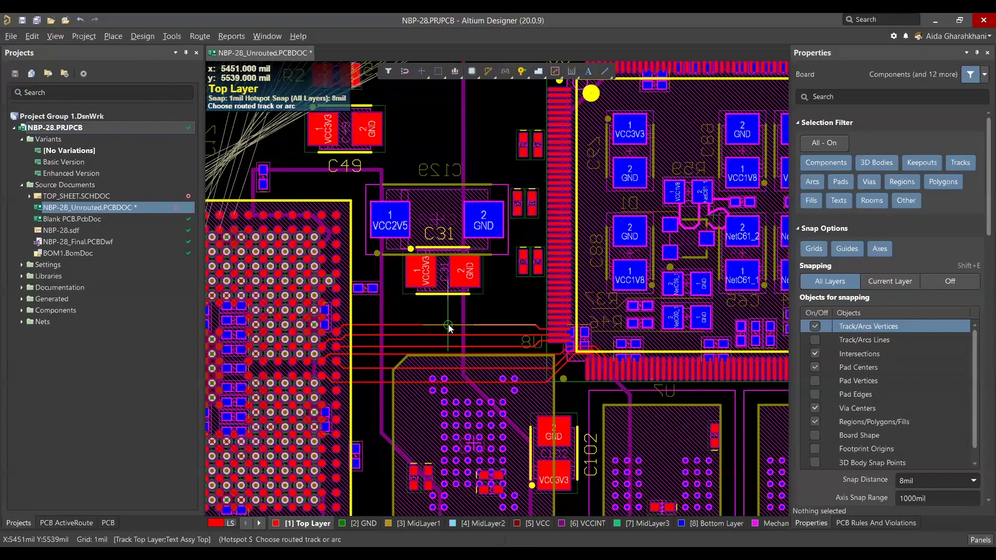
{"action": "scroll", "coordinate": [449, 328], "scroll_direction": "down", "scroll_amount": 2, "text": "ctrl"}
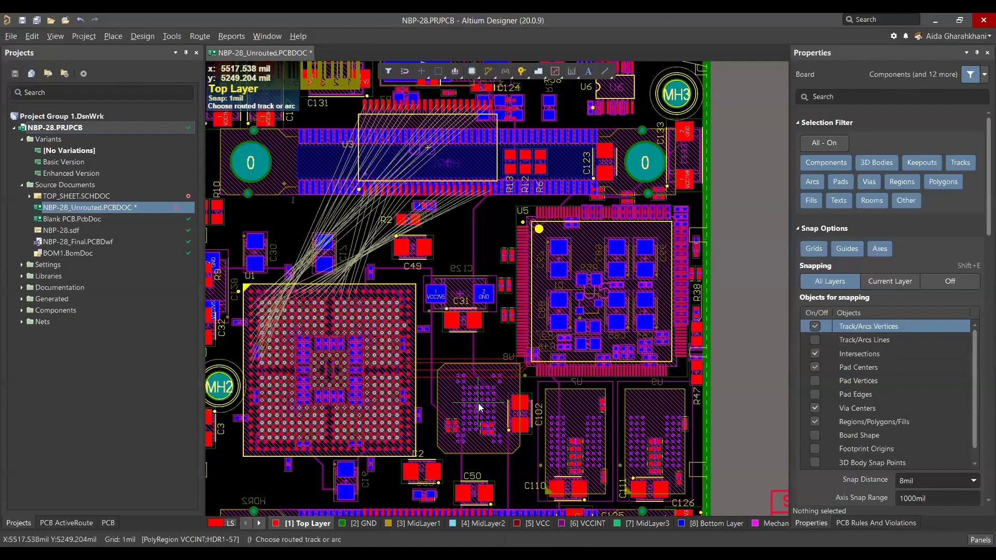
{"action": "key", "text": "Escape"}
{"action": "scroll", "coordinate": [420, 253], "scroll_direction": "up", "scroll_amount": 4, "text": "ctrl"}
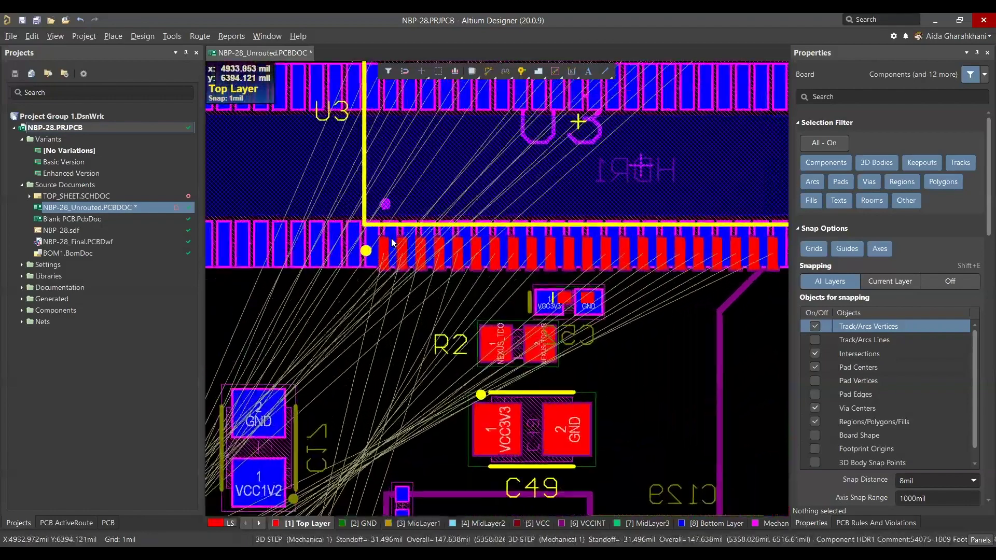
{"action": "scroll", "coordinate": [420, 253], "scroll_direction": "up", "scroll_amount": 2, "text": "ctrl"}
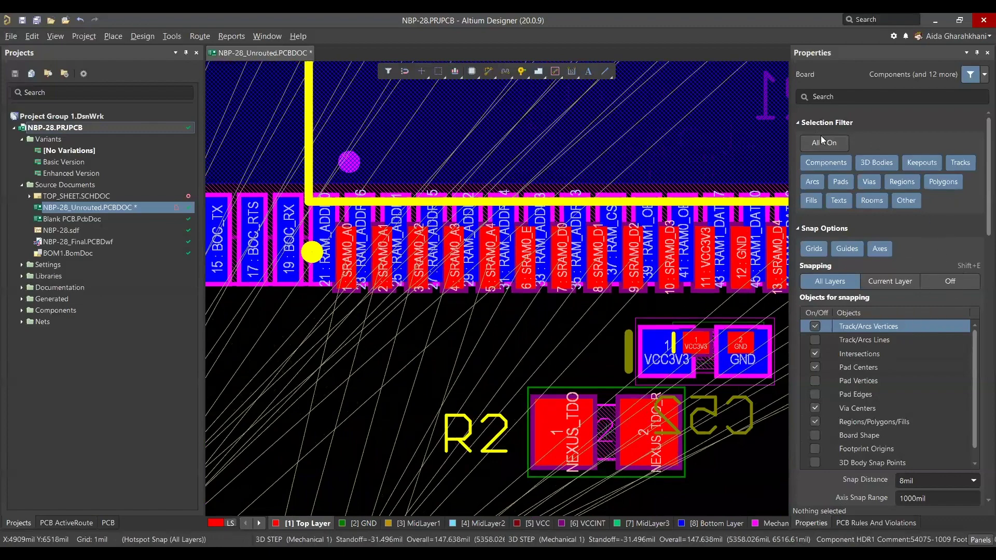
- Turn all selection filter types off, then enable only Pads
{"action": "left_click", "coordinate": [804, 143]}
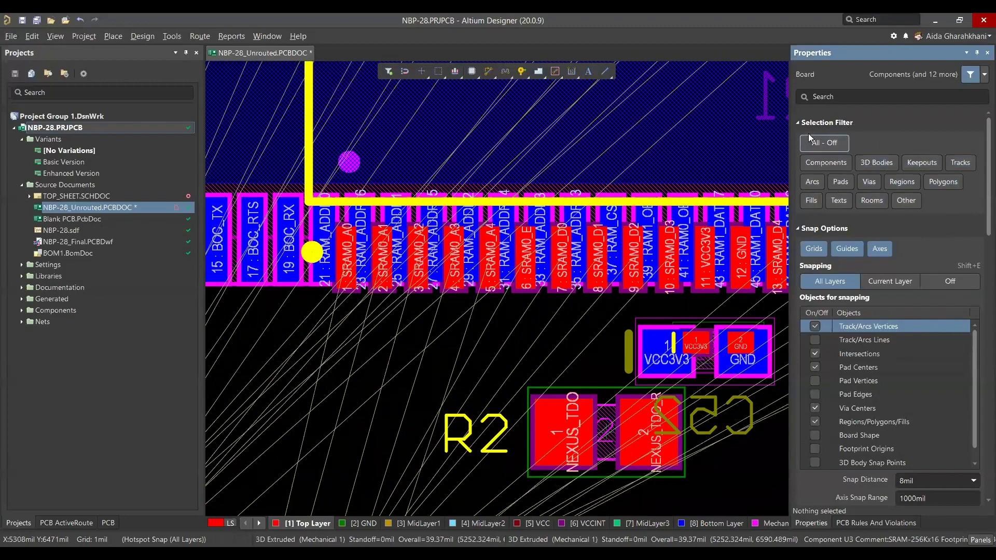
{"action": "left_click", "coordinate": [840, 181]}
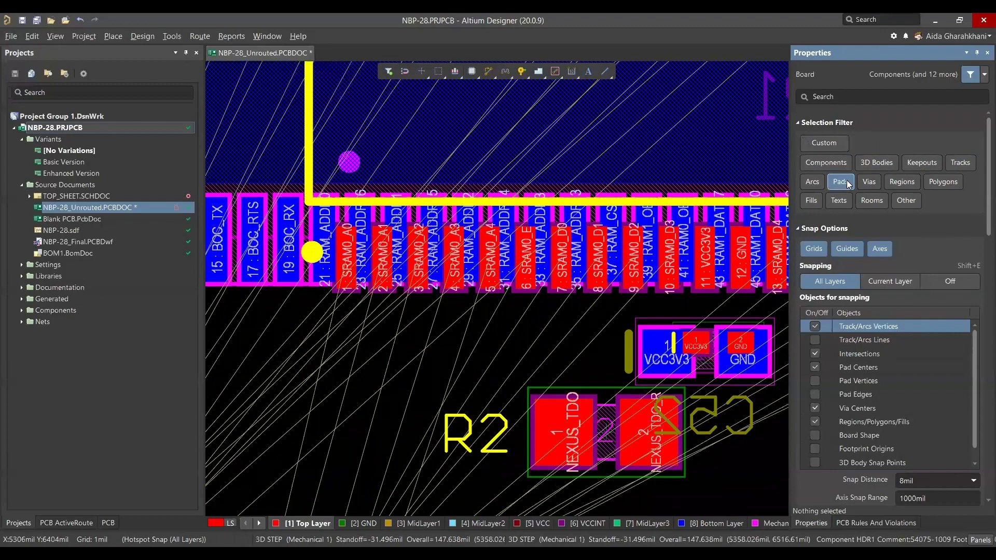
{"action": "scroll", "coordinate": [359, 264], "scroll_direction": "up", "scroll_amount": 3, "text": "ctrl"}
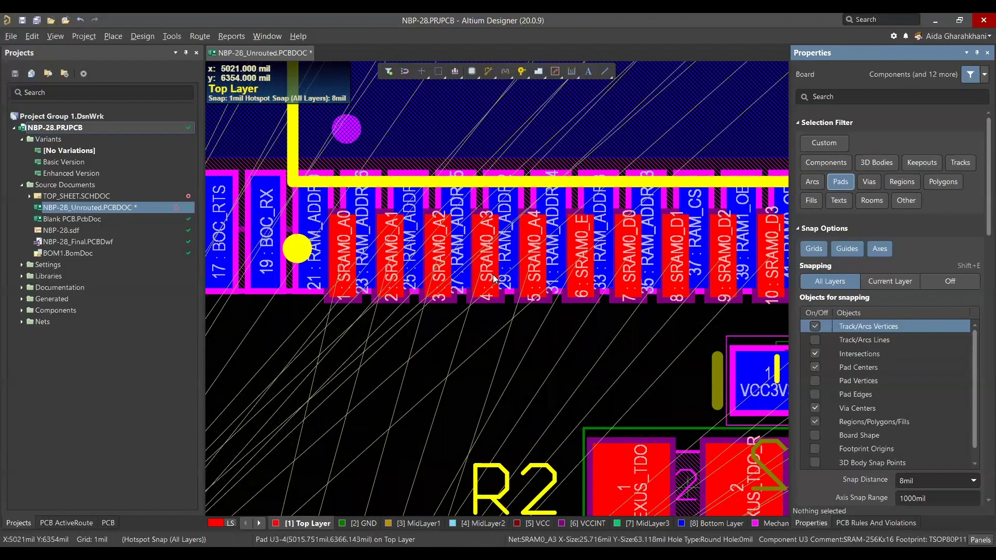
- Box-select U3's SRAM0_A0–A3 pads and start Interactive Multi-Routing them as a bus
{"action": "left_click", "coordinate": [316, 210]}
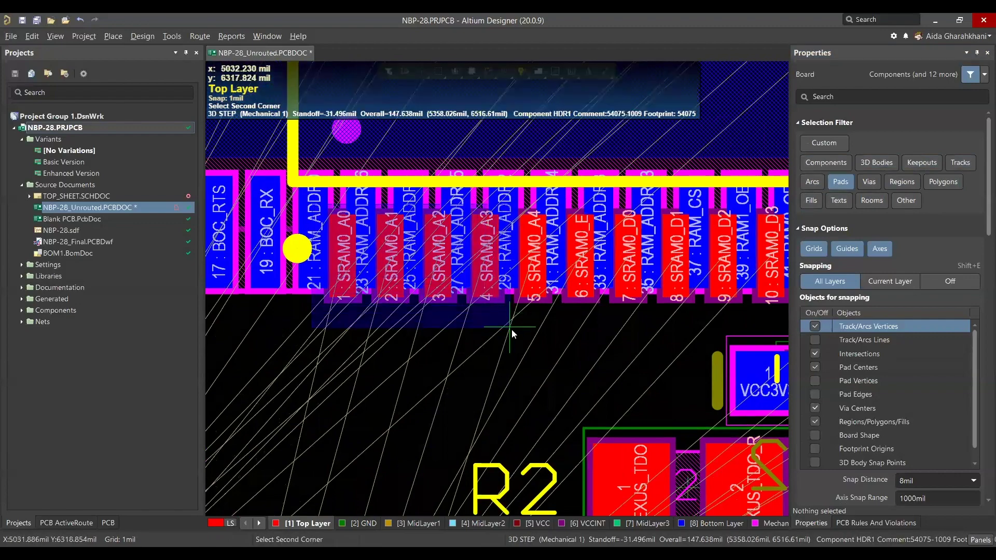
{"action": "left_click", "coordinate": [512, 329]}
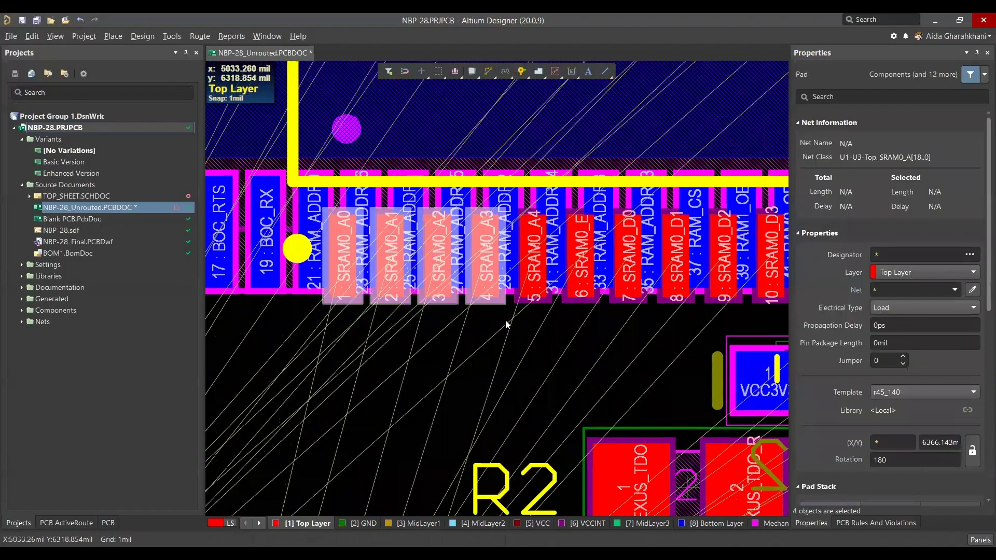
{"action": "left_click", "coordinate": [489, 73]}
{"action": "left_click", "coordinate": [551, 115]}
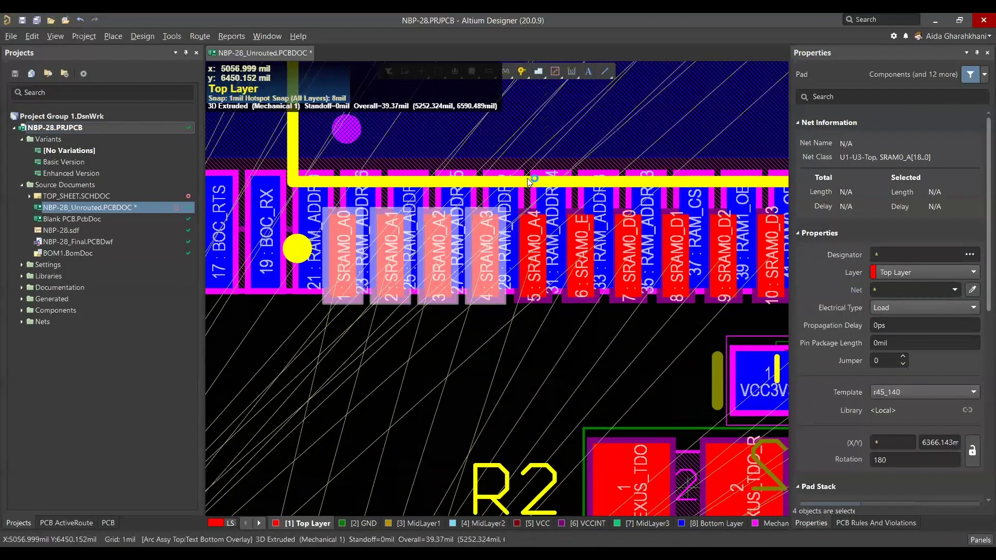
{"action": "left_click", "coordinate": [485, 260]}
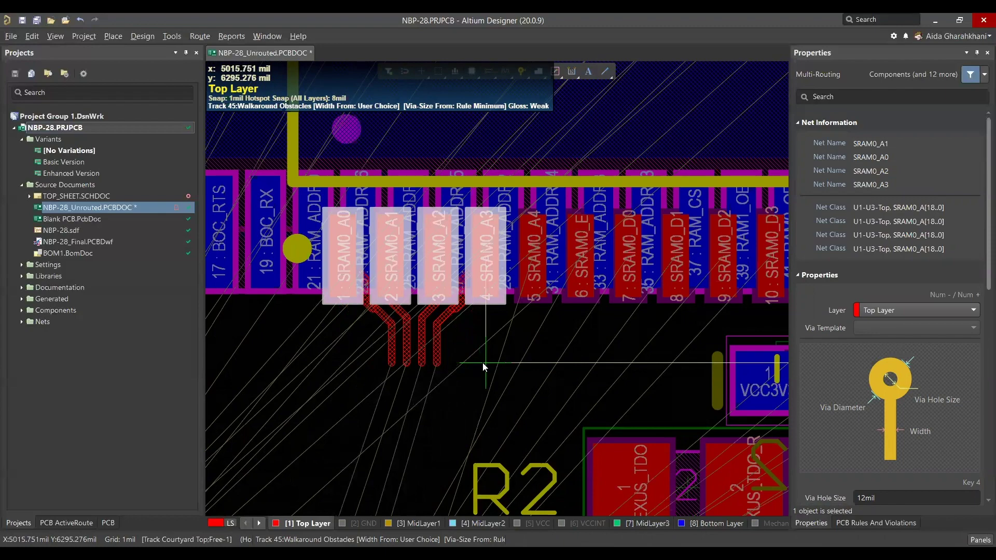
- Place the four SRAM0_A0–A3 tracks as parallel runs past R2 and open the Panels list
{"action": "left_click", "coordinate": [483, 367]}
{"action": "scroll", "coordinate": [469, 316], "scroll_direction": "down", "scroll_amount": 4}
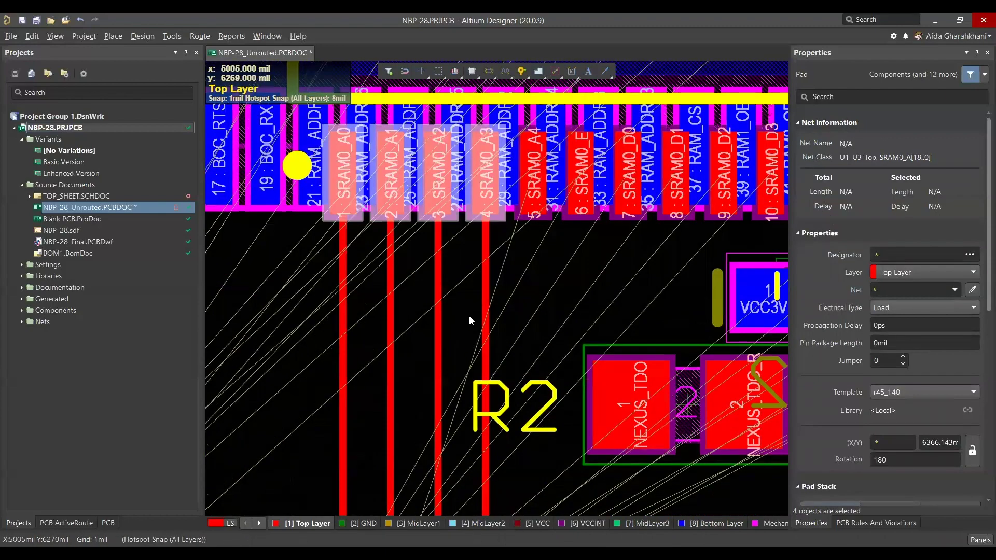
{"action": "scroll", "coordinate": [474, 311], "scroll_direction": "down", "scroll_amount": 2, "text": "ctrl"}
{"action": "scroll", "coordinate": [442, 372], "scroll_direction": "up", "scroll_amount": 1, "text": "ctrl"}
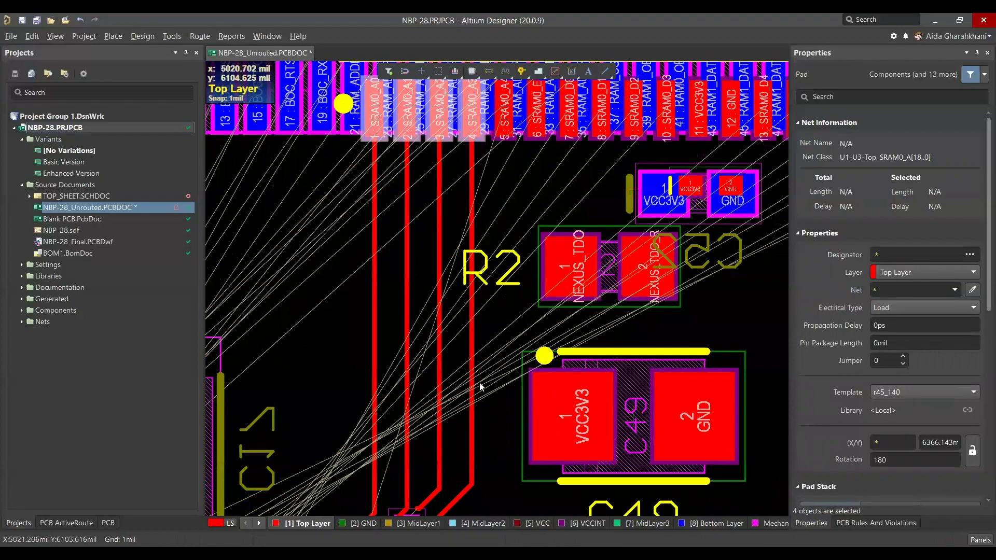
{"action": "scroll", "coordinate": [482, 391], "scroll_direction": "down", "scroll_amount": 3, "text": "ctrl"}
{"action": "scroll", "coordinate": [421, 98], "scroll_direction": "up", "scroll_amount": 2, "text": "ctrl"}
{"action": "scroll", "coordinate": [451, 155], "scroll_direction": "up", "scroll_amount": 2, "text": "ctrl"}
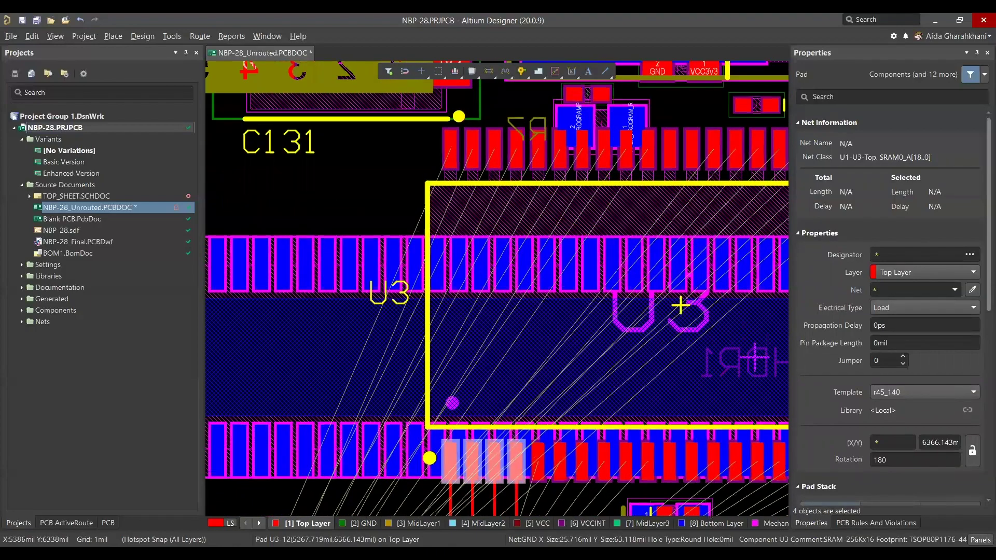
{"action": "left_click", "coordinate": [980, 539]}
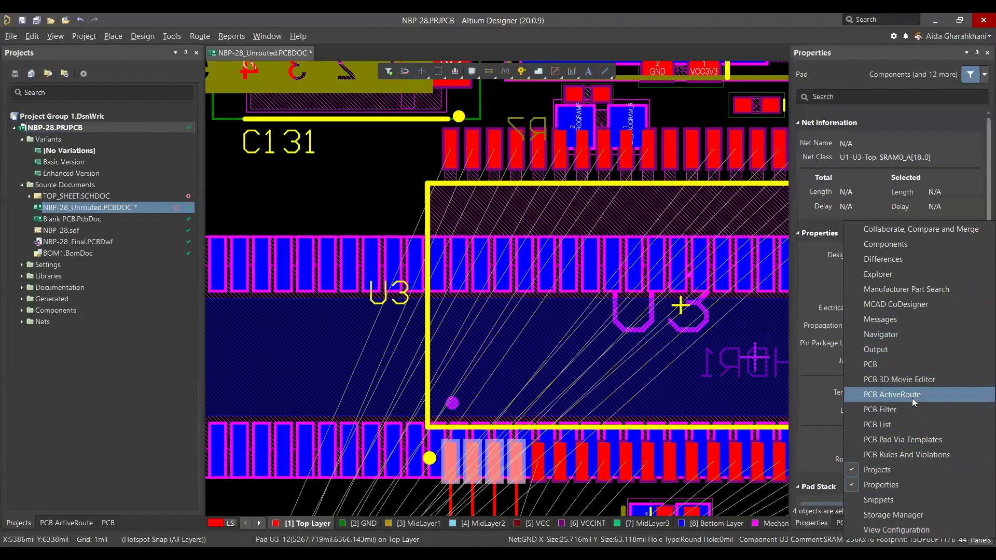
- In the PCB panel's Nets mode, select the 40-net U1-U3-Top class and show its connections
{"action": "left_click", "coordinate": [908, 365]}
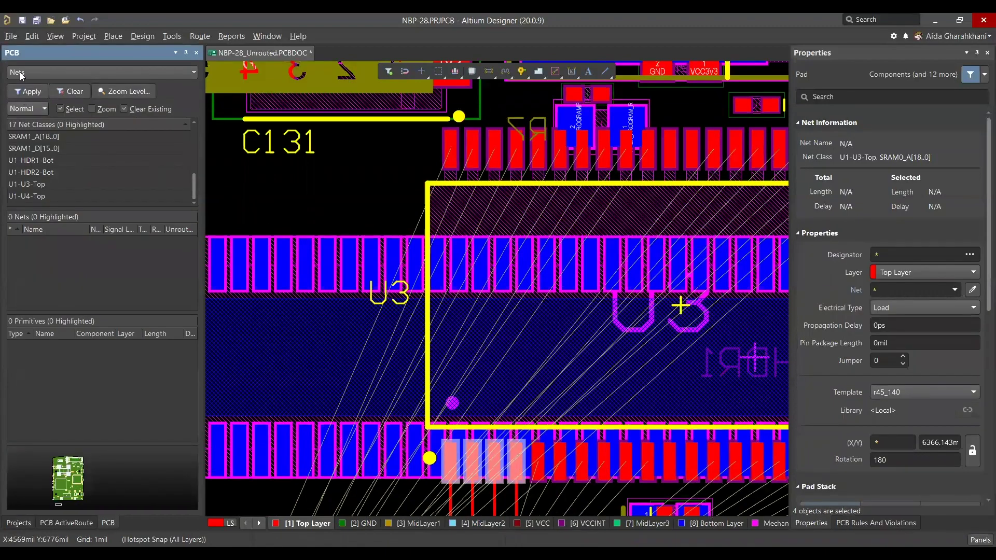
{"action": "left_click", "coordinate": [86, 74]}
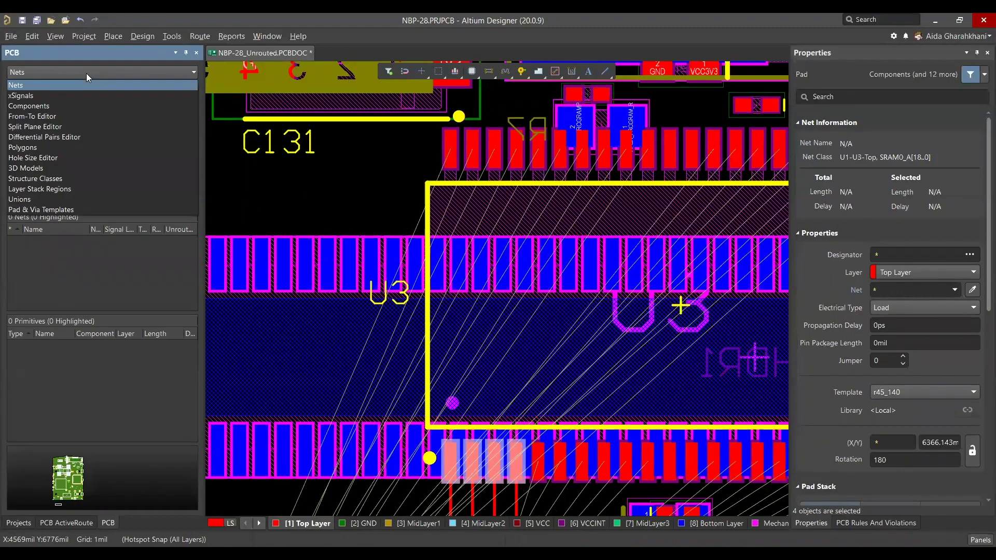
{"action": "left_click", "coordinate": [54, 85]}
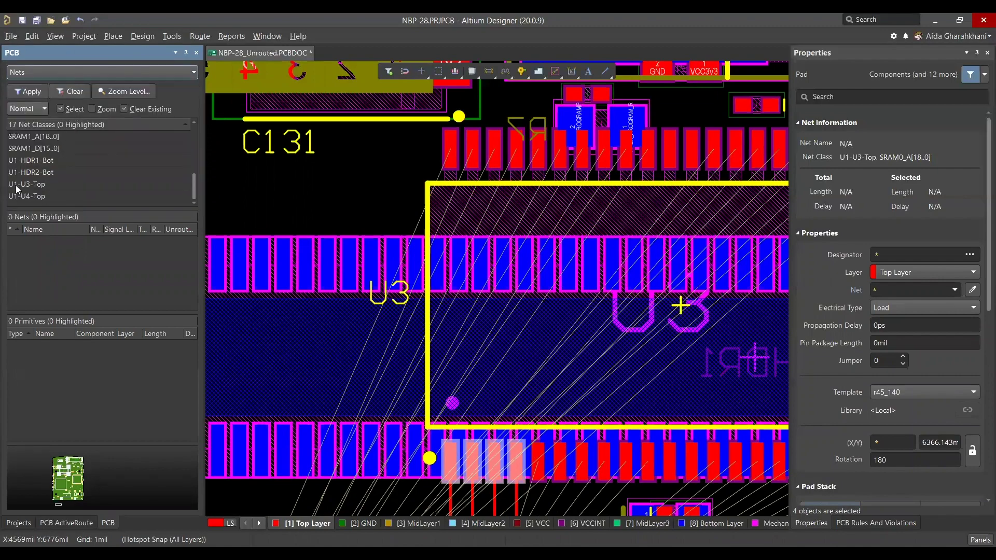
{"action": "left_click", "coordinate": [34, 186]}
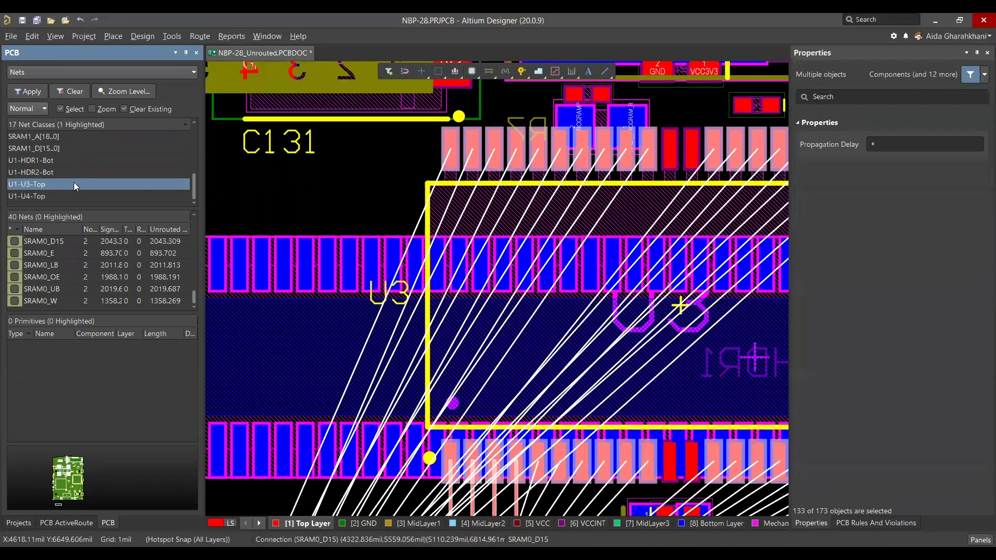
{"action": "right_click", "coordinate": [74, 184]}
{"action": "mouse_move", "coordinate": [133, 310]}
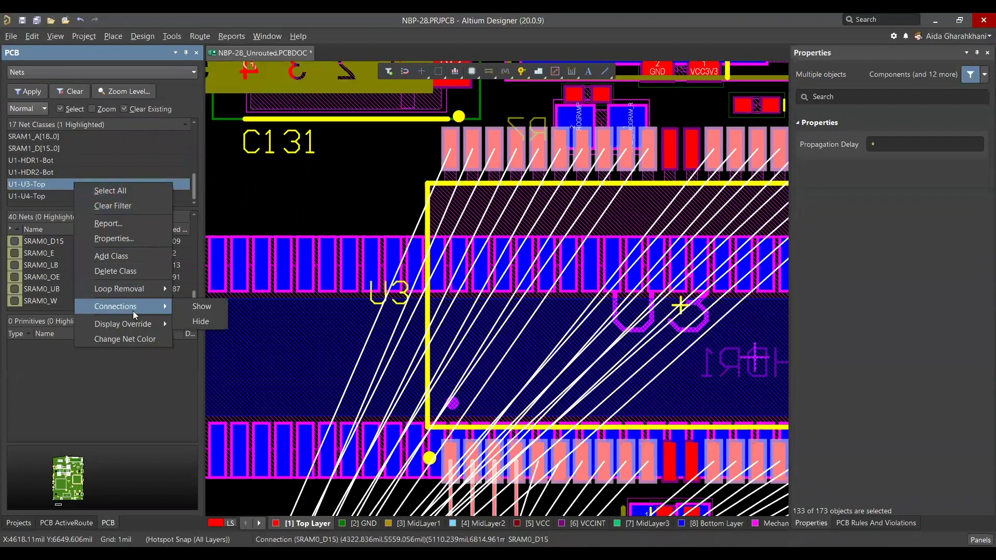
{"action": "left_click", "coordinate": [202, 307]}
{"action": "scroll", "coordinate": [478, 316], "scroll_direction": "down", "scroll_amount": 3, "text": "ctrl"}
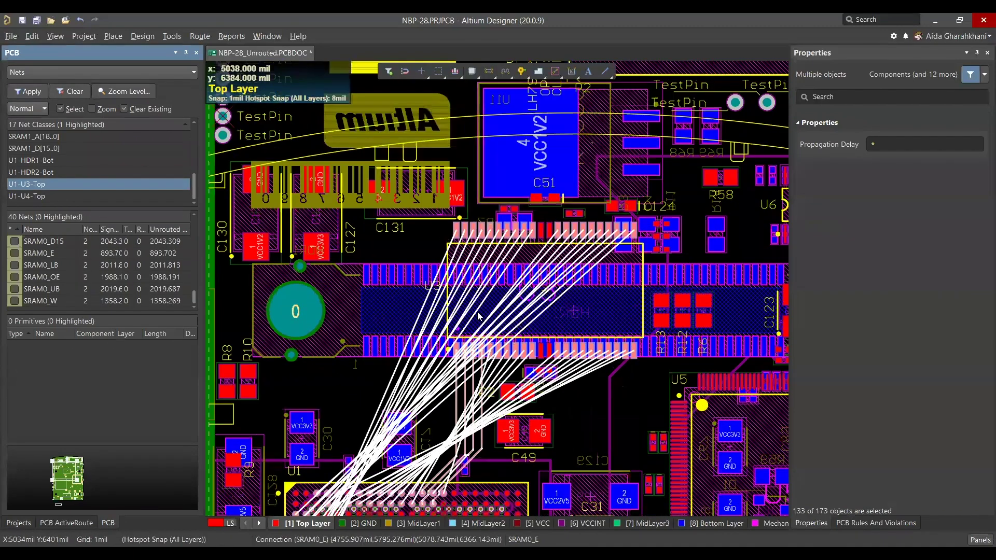
{"action": "scroll", "coordinate": [478, 316], "scroll_direction": "down", "scroll_amount": 3}
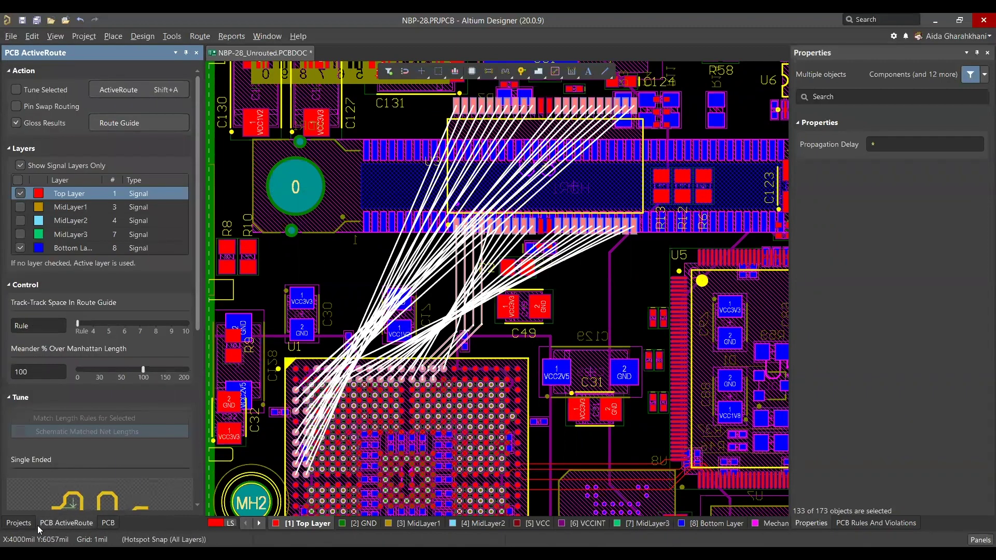
- Uncheck Bottom Layer so only Top Layer is used, then run ActiveRoute on the selected nets
{"action": "left_click", "coordinate": [21, 248]}
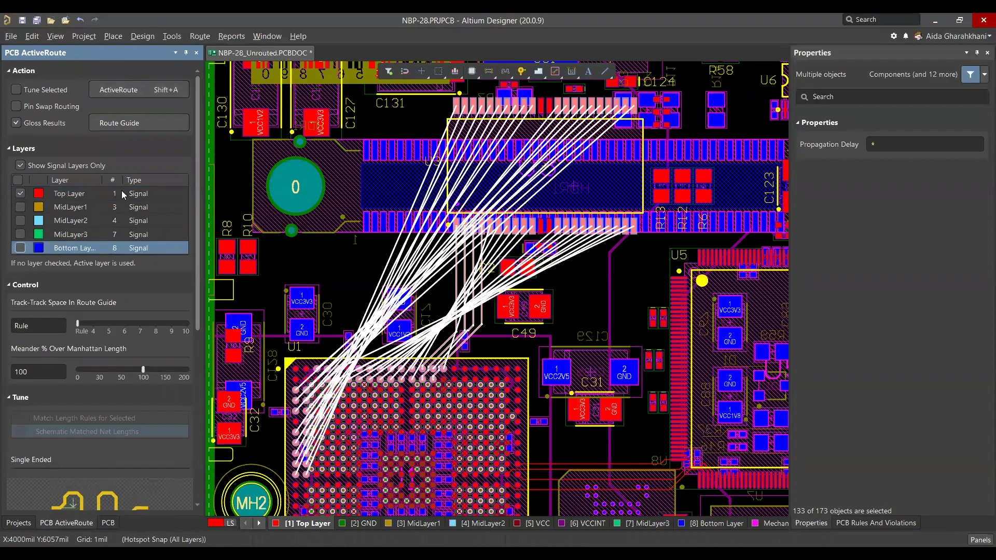
{"action": "left_click", "coordinate": [124, 91]}
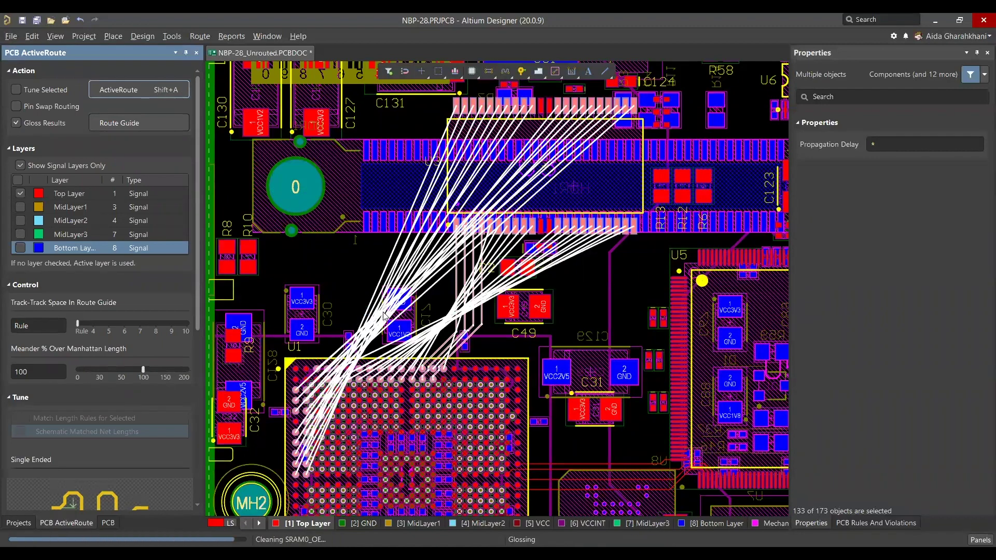
- Zoom around the board to inspect the new top-layer routes between U3 and the U1 BGA
{"action": "scroll", "coordinate": [363, 282], "scroll_direction": "up", "scroll_amount": 4, "text": "ctrl"}
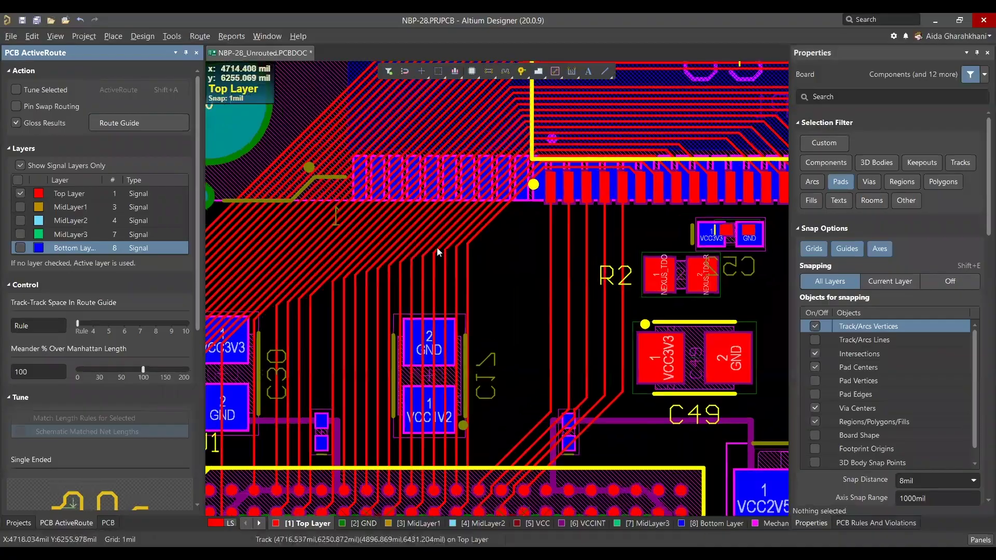
{"action": "scroll", "coordinate": [477, 250], "scroll_direction": "down", "scroll_amount": 5, "text": "ctrl"}
{"action": "scroll", "coordinate": [580, 154], "scroll_direction": "up", "scroll_amount": 5, "text": "ctrl"}
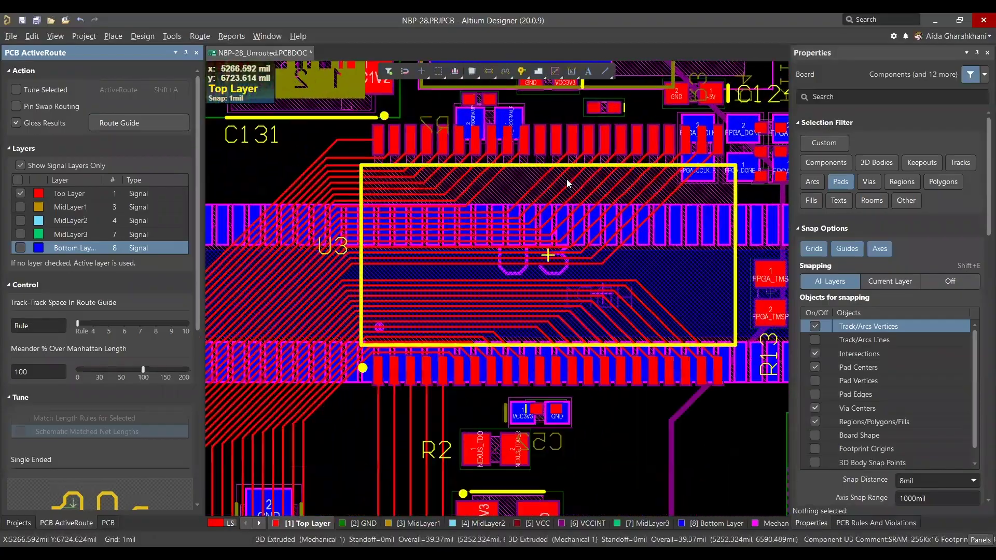
{"action": "scroll", "coordinate": [609, 163], "scroll_direction": "down", "scroll_amount": 5, "text": "ctrl"}
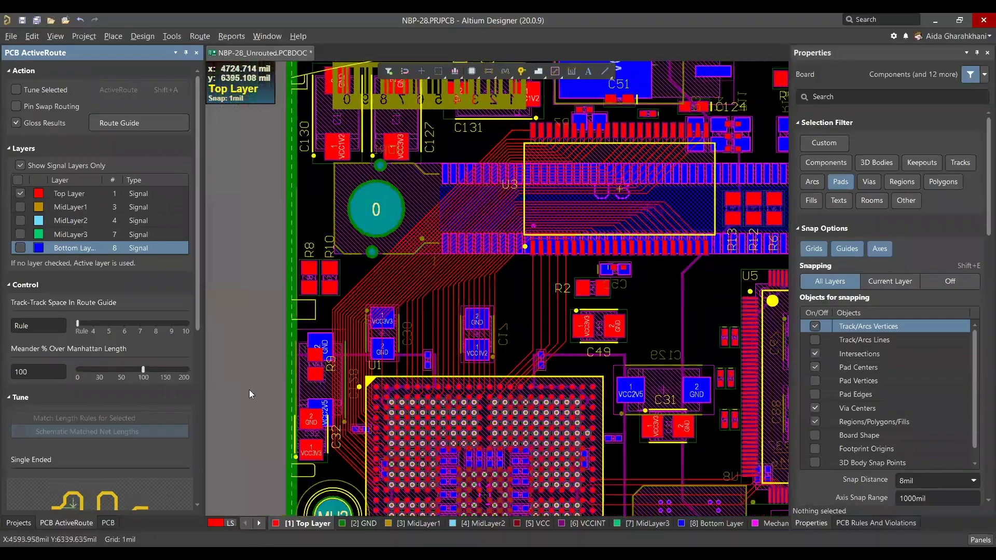
{"action": "scroll", "coordinate": [392, 461], "scroll_direction": "up", "scroll_amount": 3, "text": "ctrl"}
{"action": "scroll", "coordinate": [339, 480], "scroll_direction": "up", "scroll_amount": 3, "text": "ctrl"}
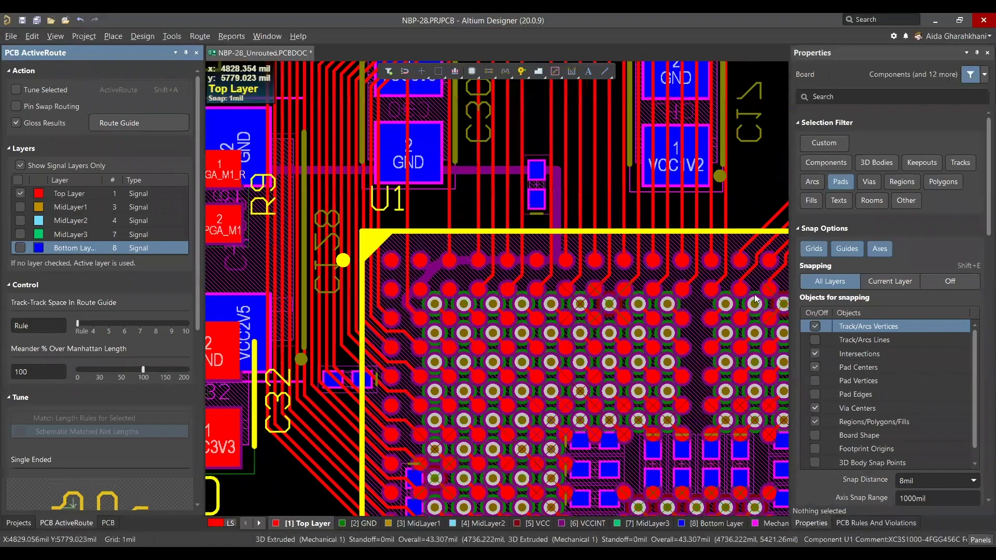
{"action": "scroll", "coordinate": [562, 311], "scroll_direction": "up", "scroll_amount": 2, "text": "ctrl"}
{"action": "scroll", "coordinate": [561, 312], "scroll_direction": "down", "scroll_amount": 5, "text": "ctrl"}
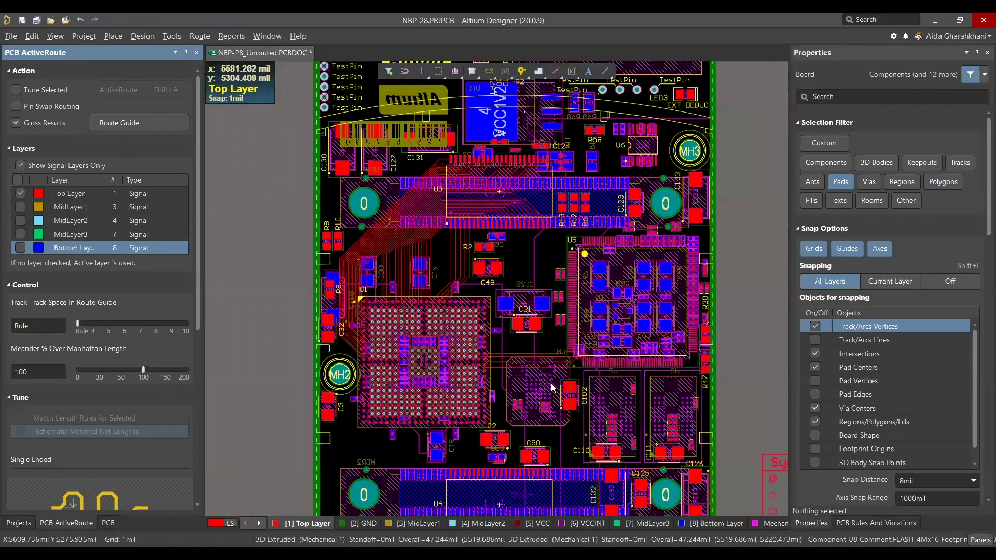
{"action": "scroll", "coordinate": [552, 388], "scroll_direction": "up", "scroll_amount": 5, "text": "ctrl"}
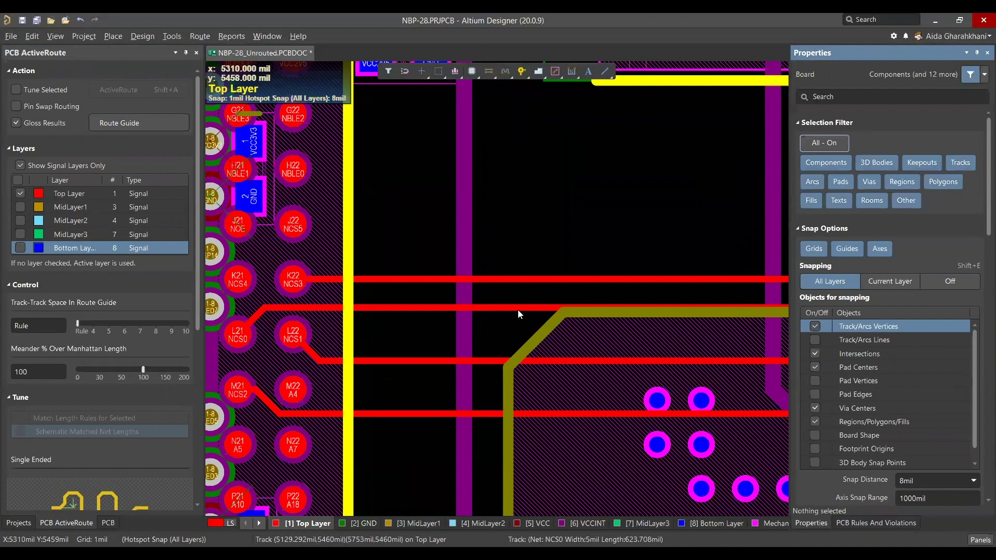
- Select the whole NCS0 route and begin sliding it
{"action": "left_click", "coordinate": [518, 309]}
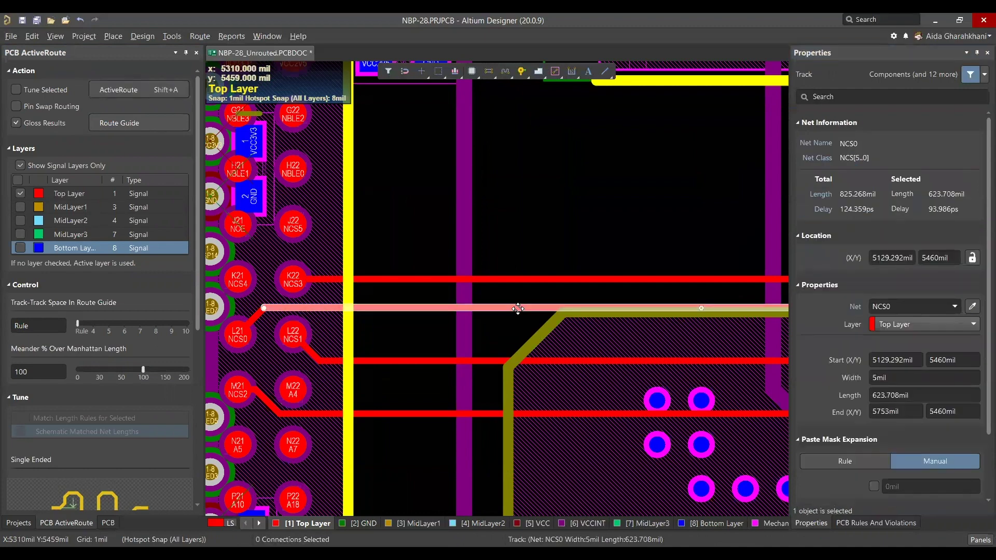
{"action": "key", "text": "Tab"}
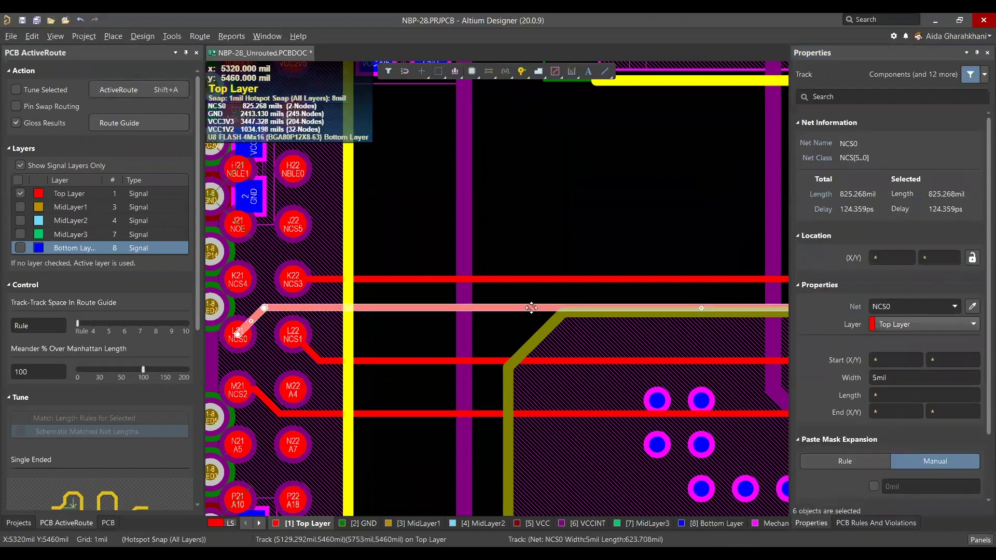
{"action": "left_click_drag", "start_coordinate": [531, 308], "coordinate": [534, 307]}
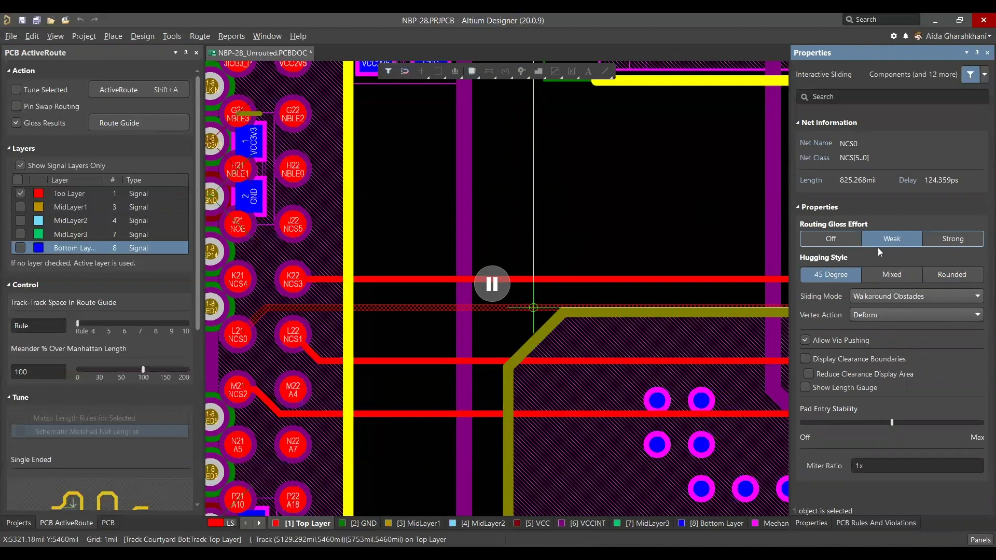
- Set Rounded hugging style and a 10x miter ratio, then slide NCS0 down toward NCS1
{"action": "left_click", "coordinate": [955, 276]}
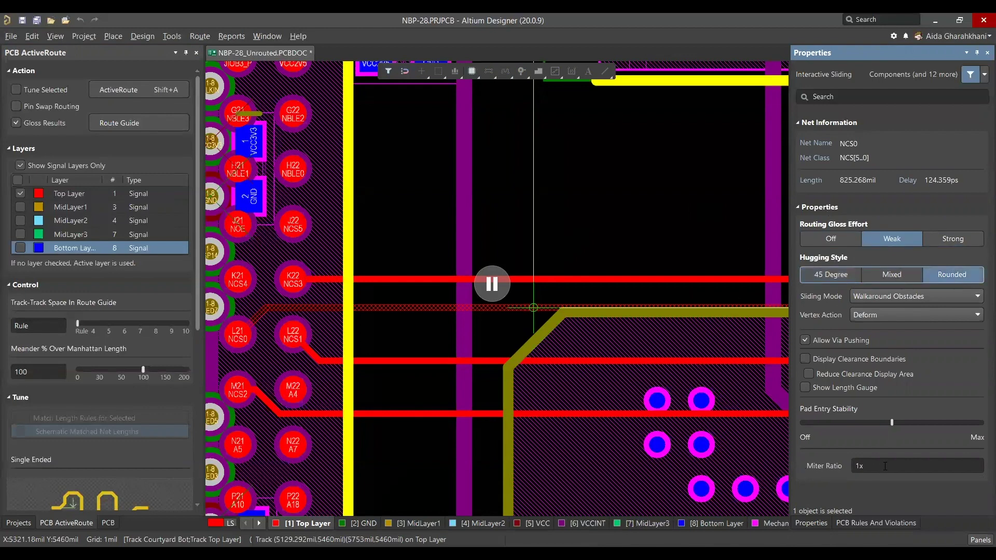
{"action": "left_click", "coordinate": [857, 466]}
{"action": "type", "text": "10"}
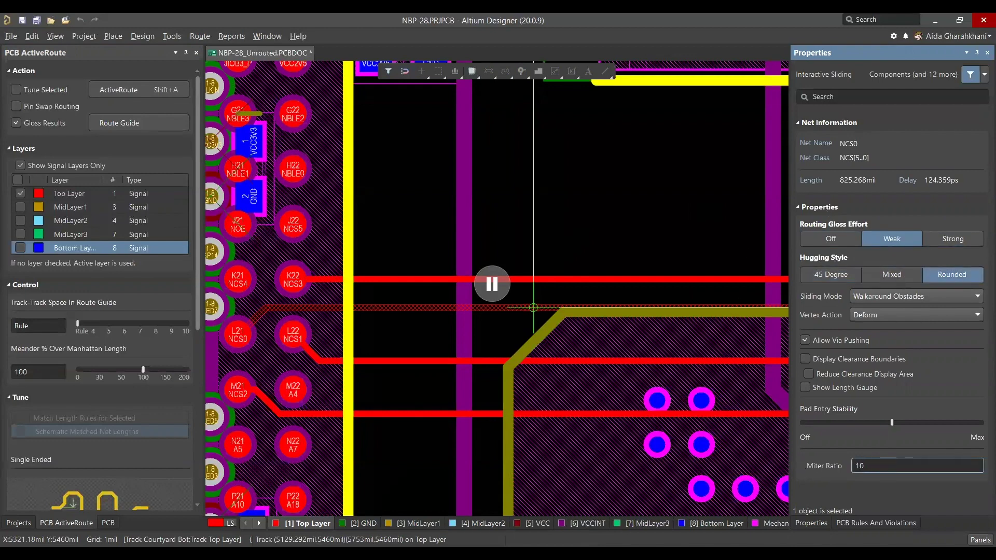
{"action": "key", "text": "Return"}
{"action": "mouse_move", "coordinate": [533, 307]}
{"action": "left_mouse_down"}
{"action": "mouse_move", "coordinate": [534, 282]}
{"action": "mouse_move", "coordinate": [513, 350]}
{"action": "left_mouse_up"}
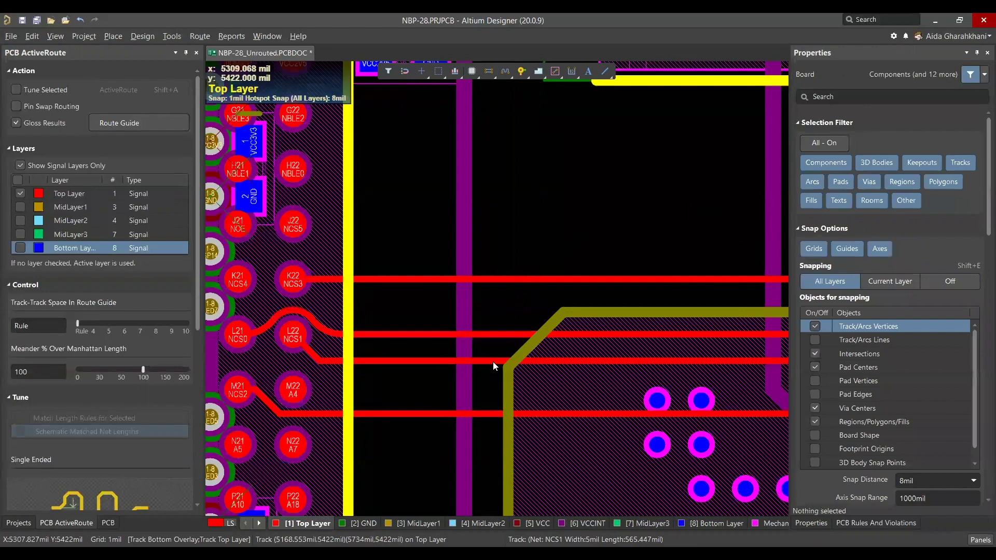
- Zoom along the NCS tracks and select NCS0's new 27.5mil-radius arc near U8 to inspect it
{"action": "scroll", "coordinate": [283, 337], "scroll_direction": "up", "scroll_amount": 3, "text": "ctrl"}
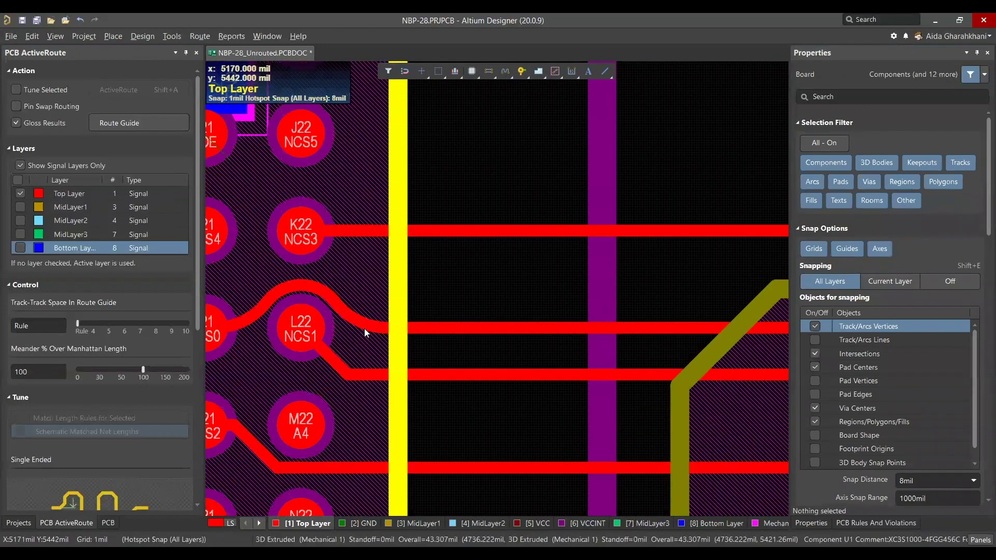
{"action": "scroll", "coordinate": [221, 320], "scroll_direction": "down", "scroll_amount": 3, "text": "ctrl"}
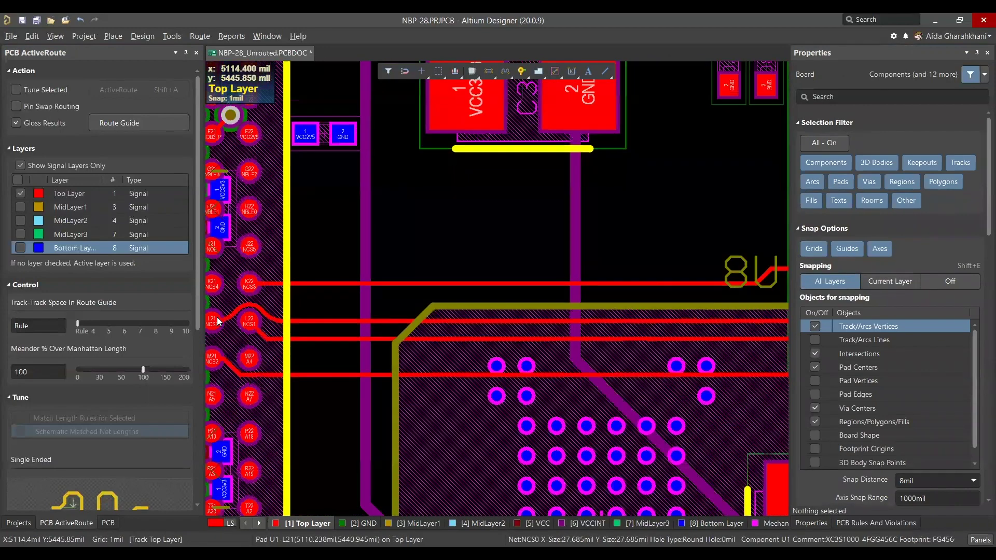
{"action": "scroll", "coordinate": [381, 315], "scroll_direction": "up", "scroll_amount": 2, "text": "ctrl"}
{"action": "scroll", "coordinate": [648, 322], "scroll_direction": "up", "scroll_amount": 1, "text": "ctrl"}
{"action": "scroll", "coordinate": [634, 316], "scroll_direction": "up", "scroll_amount": 4, "text": "ctrl"}
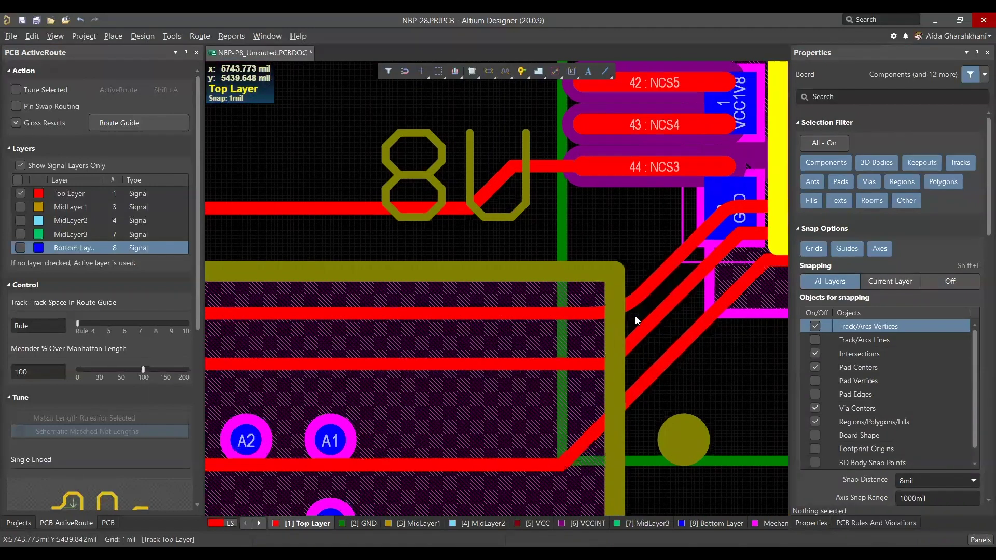
{"action": "left_click", "coordinate": [627, 299]}
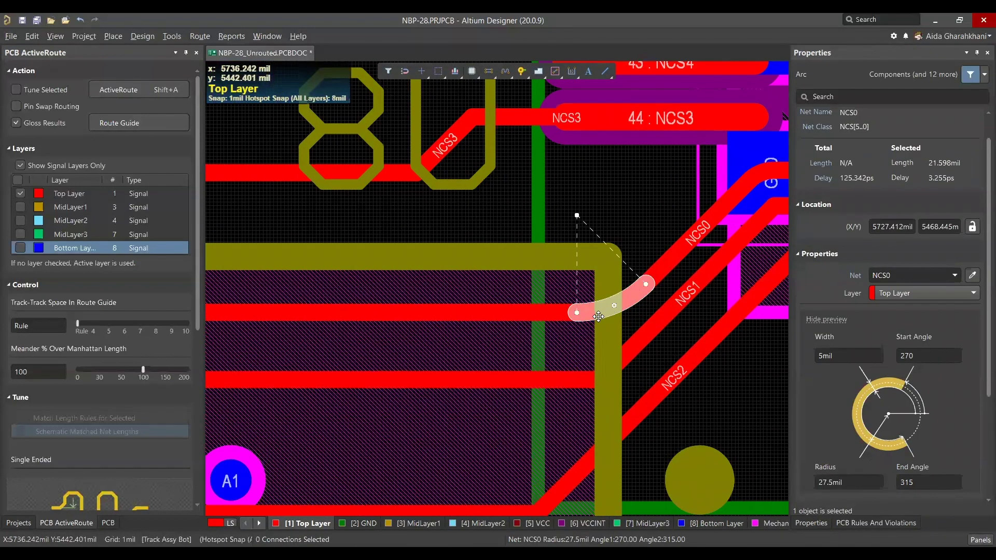
{"action": "scroll", "coordinate": [688, 297], "scroll_direction": "down", "scroll_amount": 4, "text": "ctrl"}
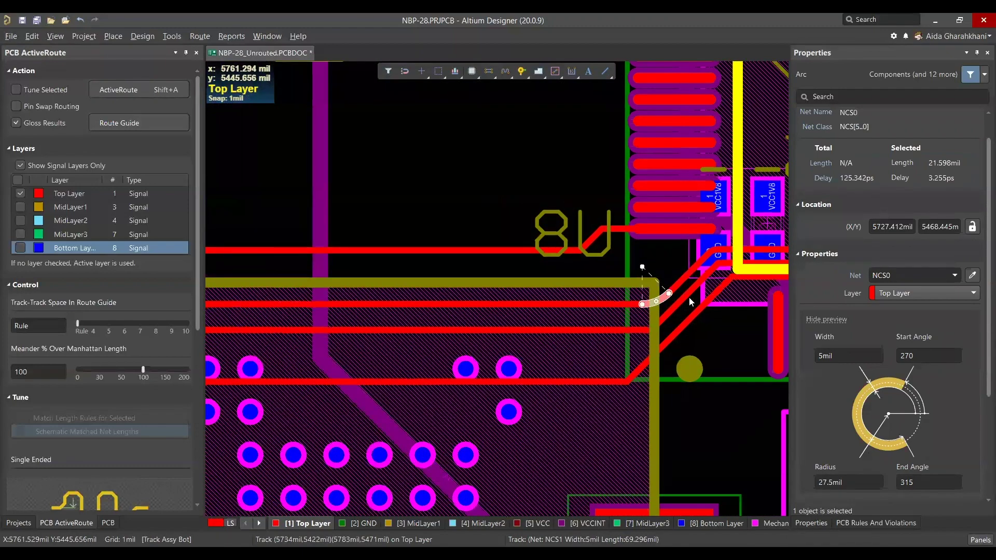
{"action": "scroll", "coordinate": [511, 325], "scroll_direction": "down", "scroll_amount": 2, "text": "ctrl"}
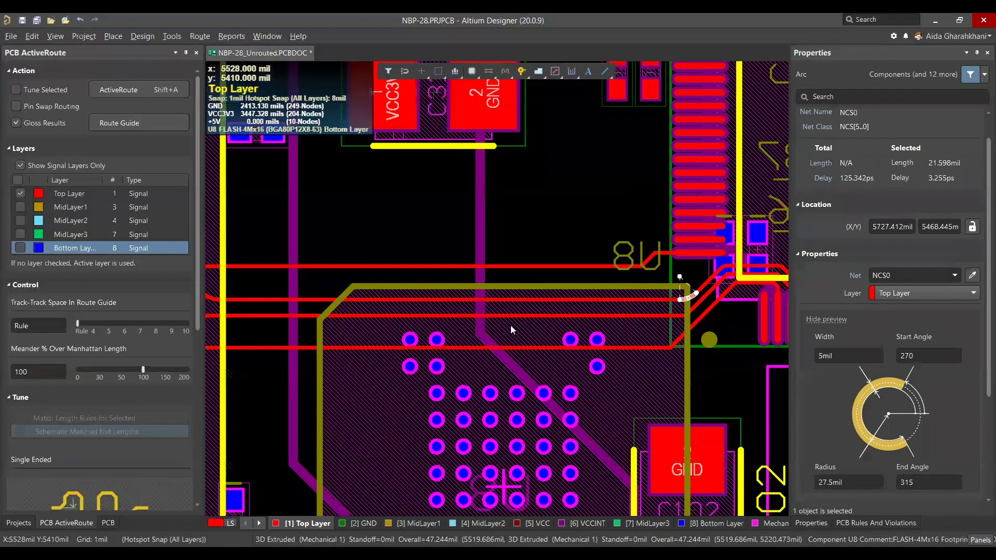